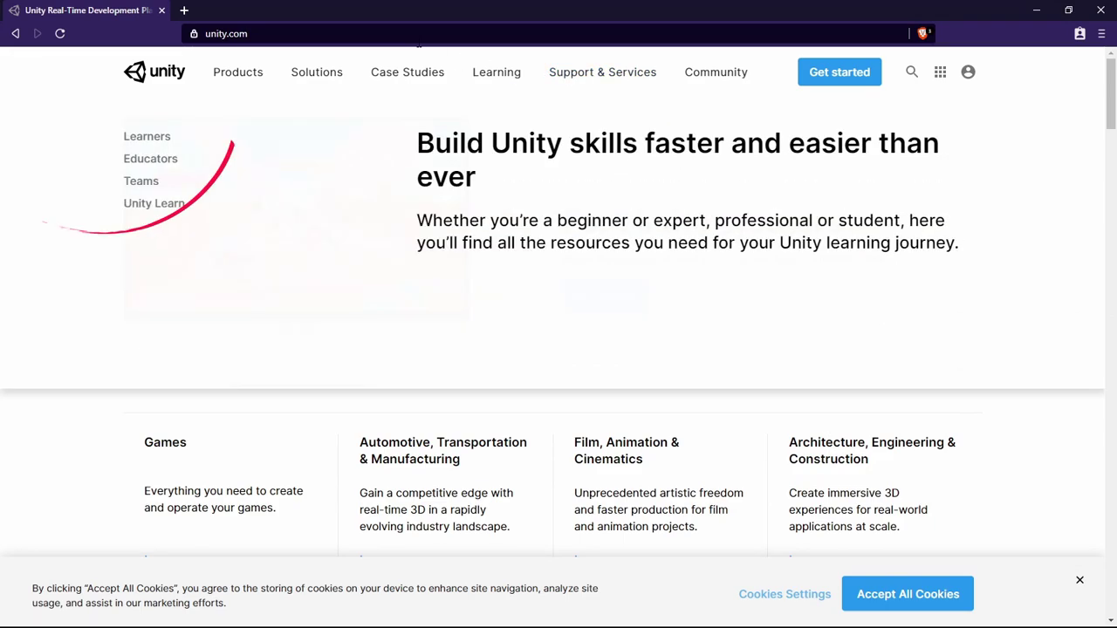
# Step: In the Unity Store, choose the free Personal plan for individuals
pyautogui.moveTo(716, 72)
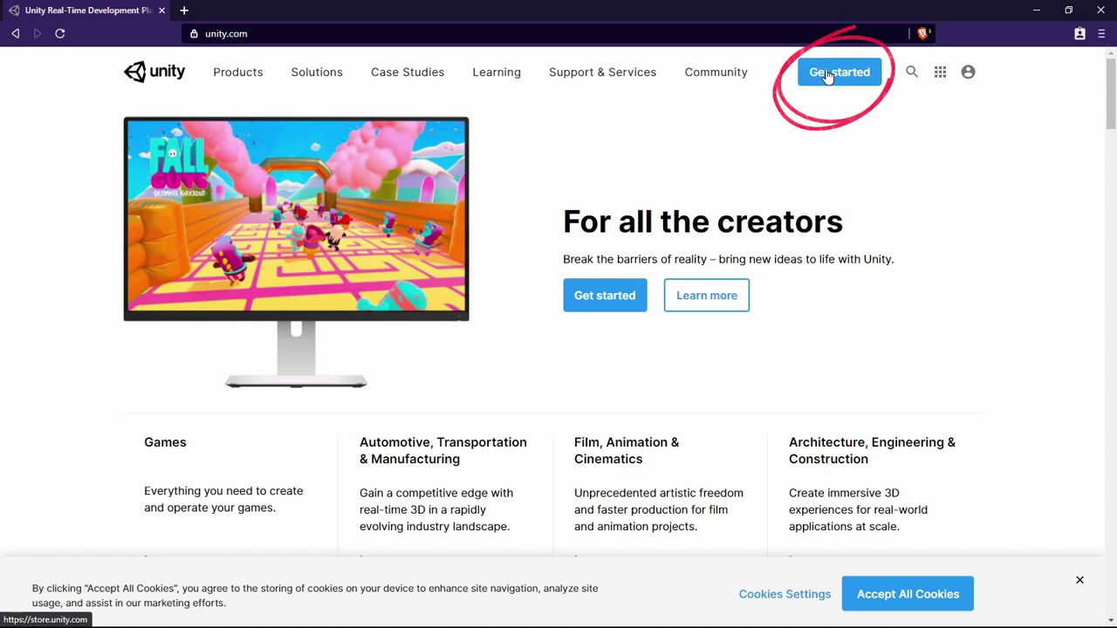
pyautogui.click(816, 71)
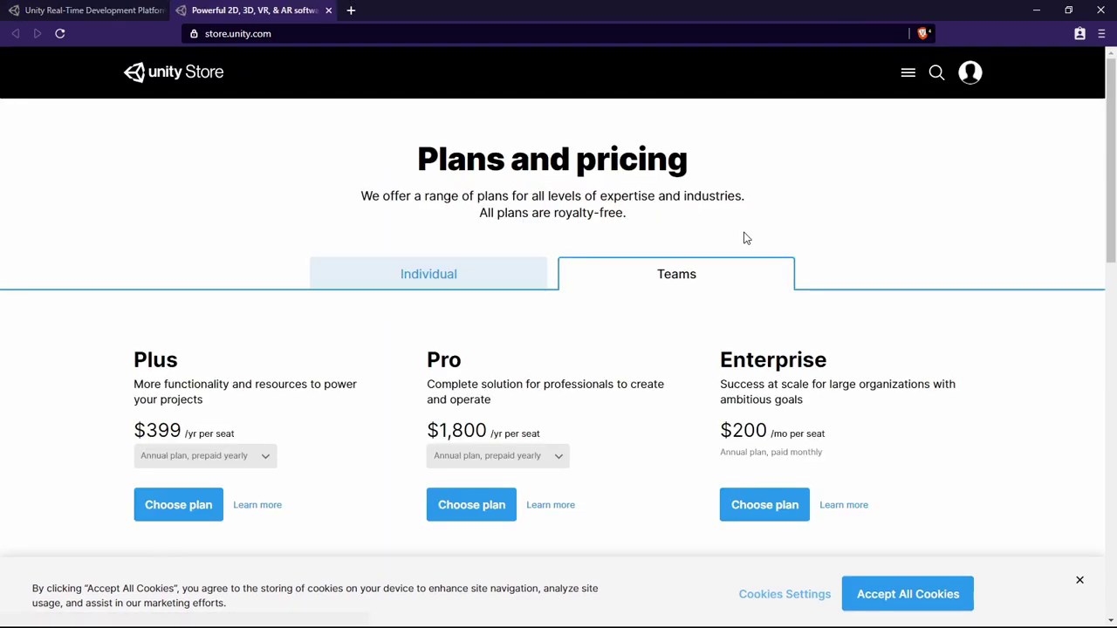
pyautogui.click(441, 278)
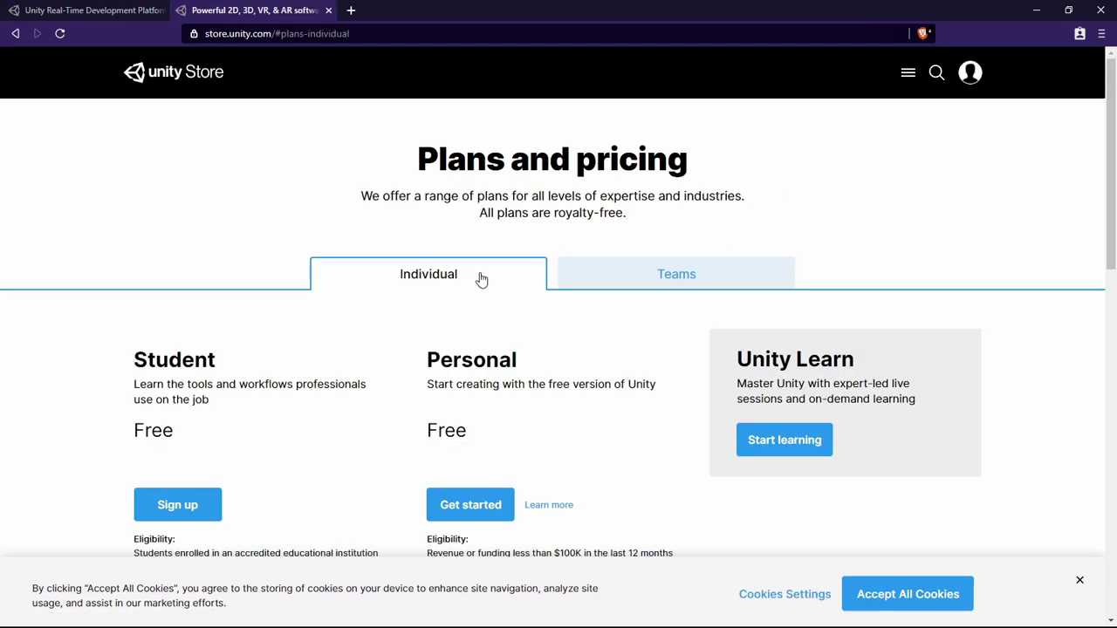
pyautogui.click(483, 516)
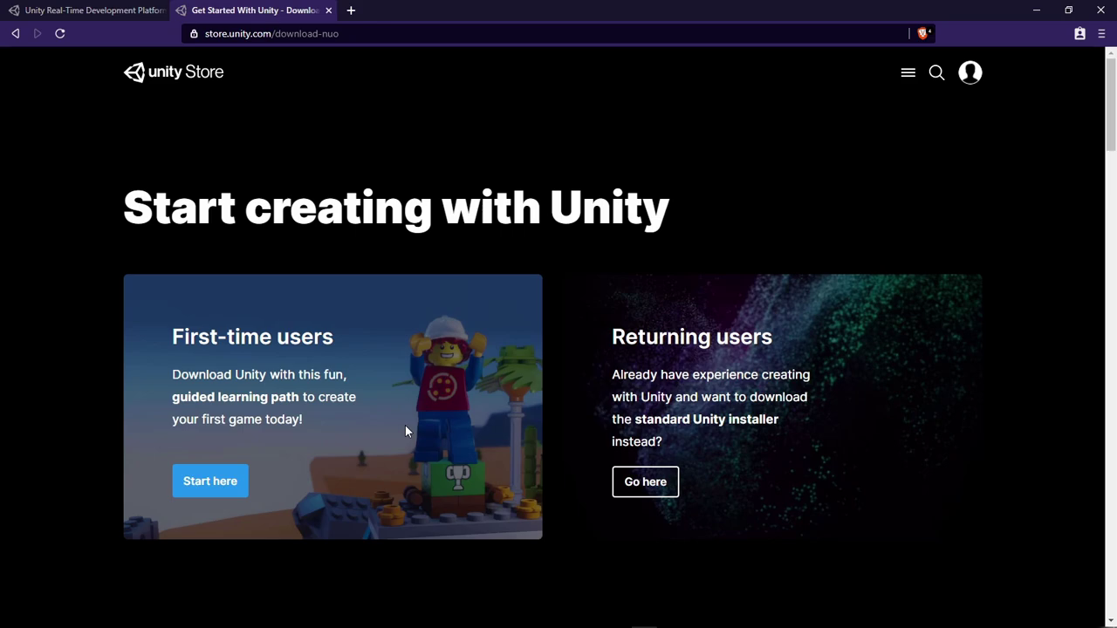
# Step: Accept the Unity Personal terms and download the Unity Hub installer
pyautogui.click(650, 486)
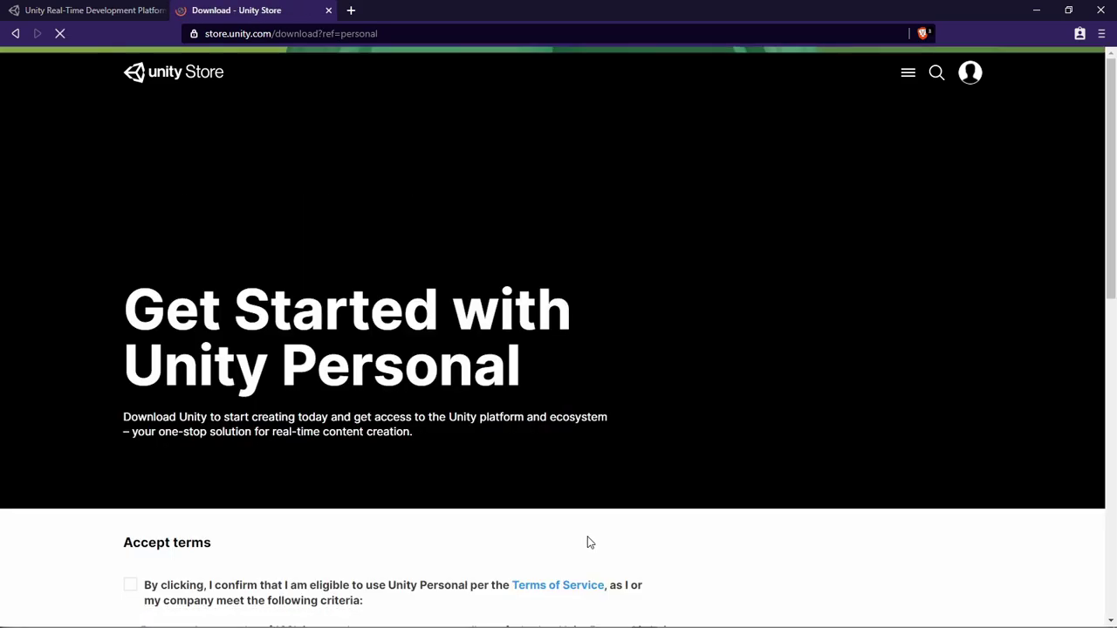
pyautogui.scroll(-4, 585, 541)
pyautogui.click(130, 259)
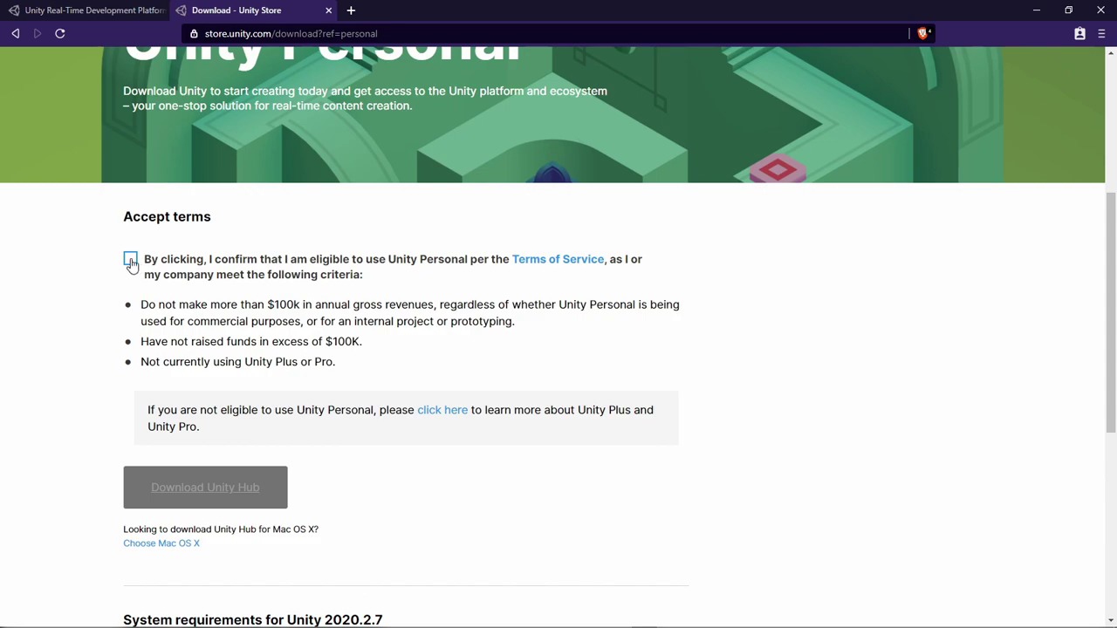
pyautogui.click(210, 492)
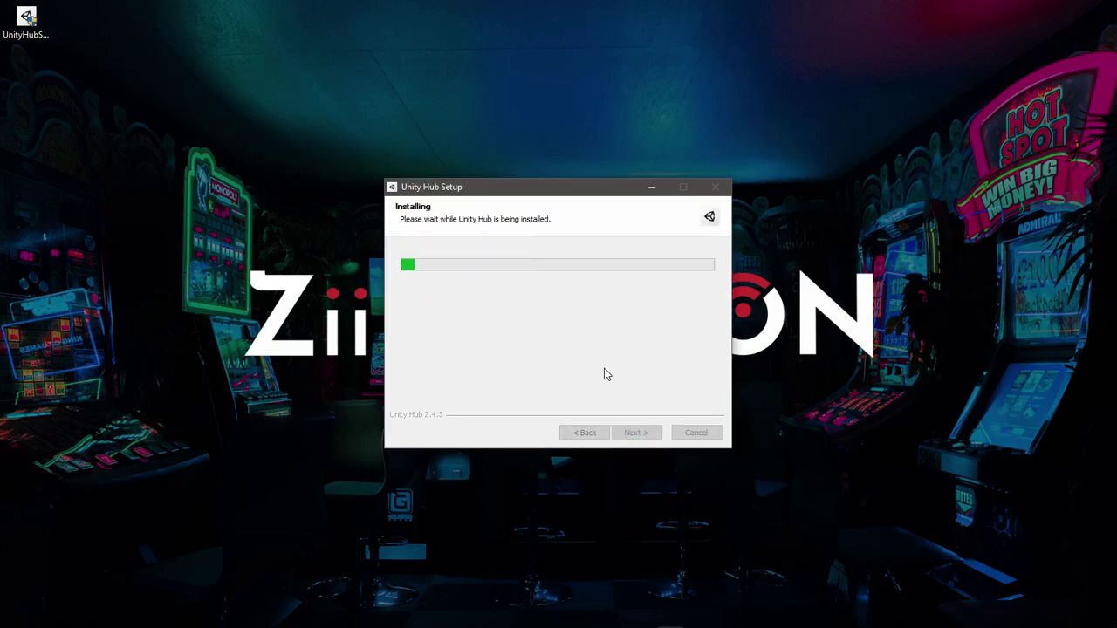
# Step: Finish the Unity Hub 2.4.3 setup so the Hub launches on its Projects page
pyautogui.click(634, 432)
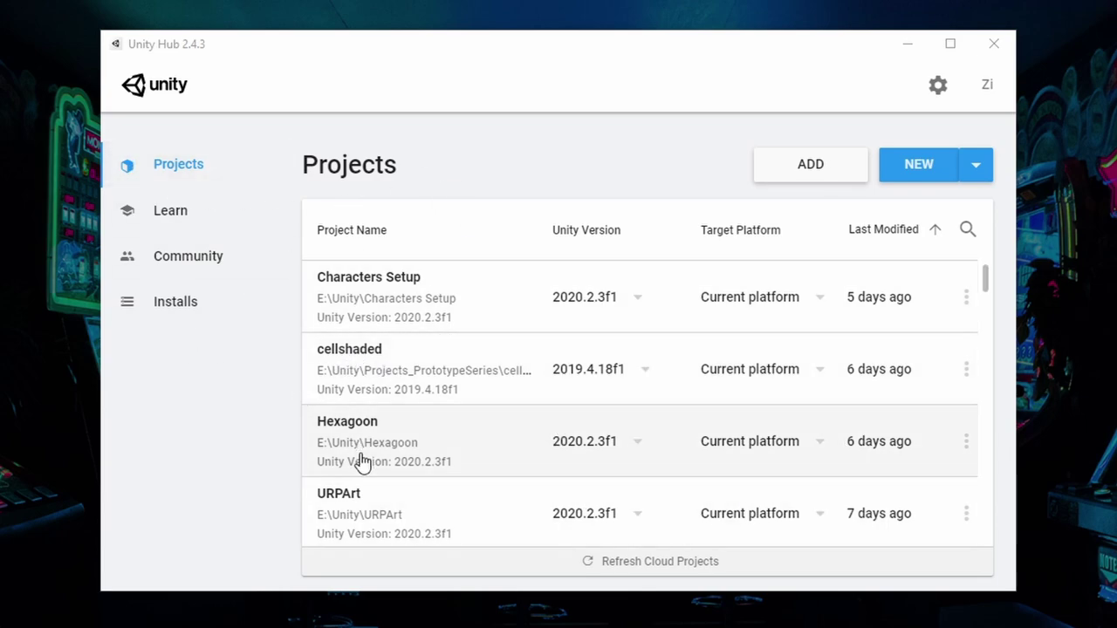
# Step: Browse the Learn tutorials and Community pages, then show the installed editors list
pyautogui.click(180, 213)
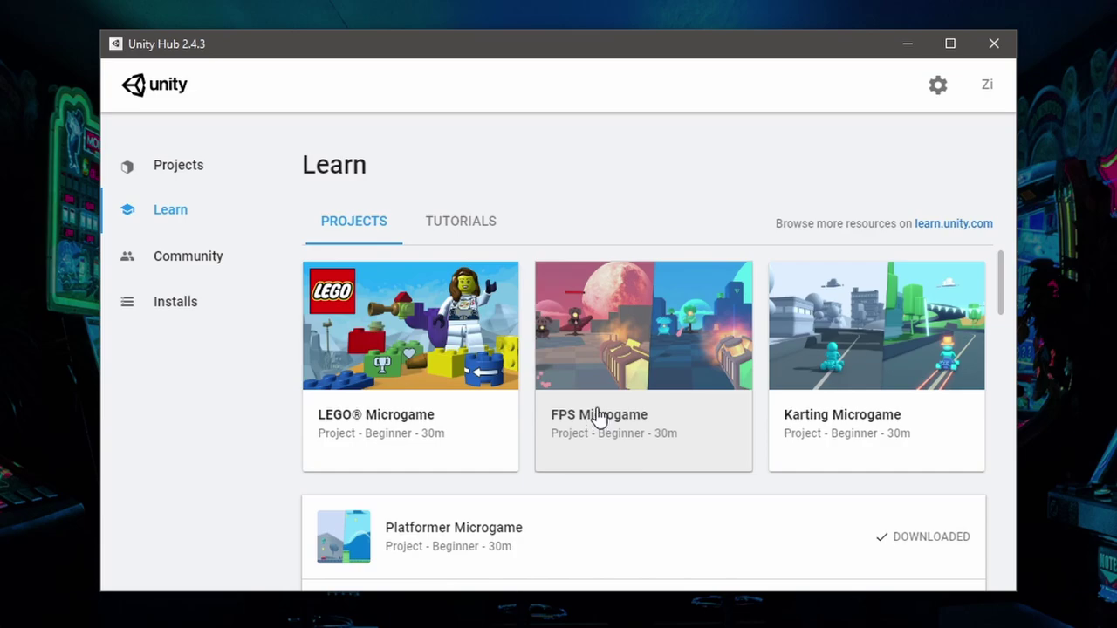
pyautogui.click(445, 227)
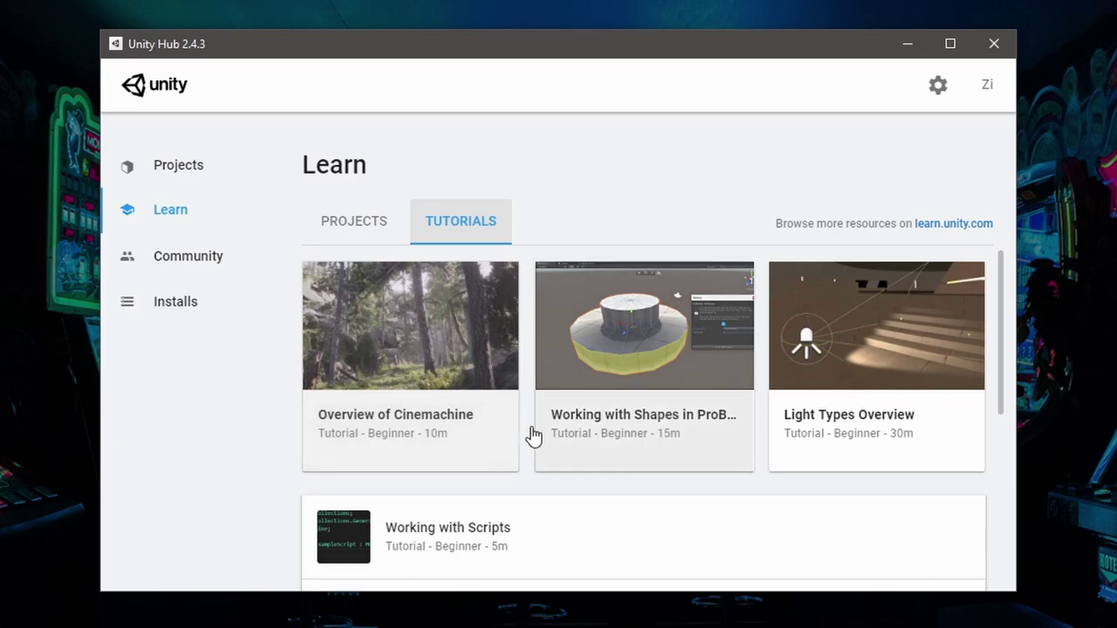
pyautogui.click(209, 262)
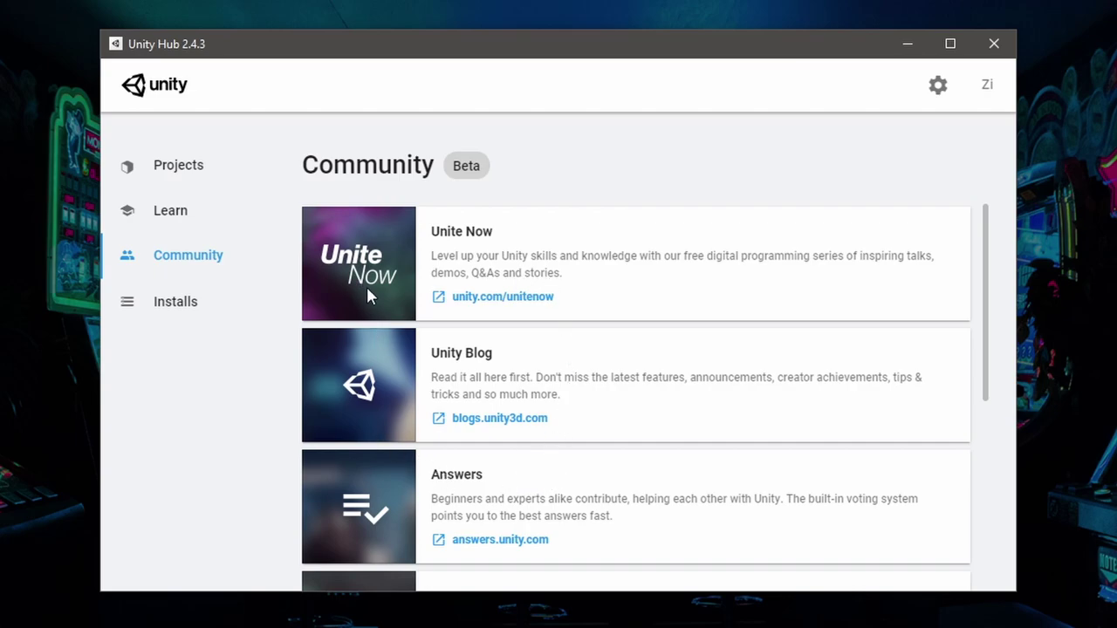
pyautogui.click(175, 302)
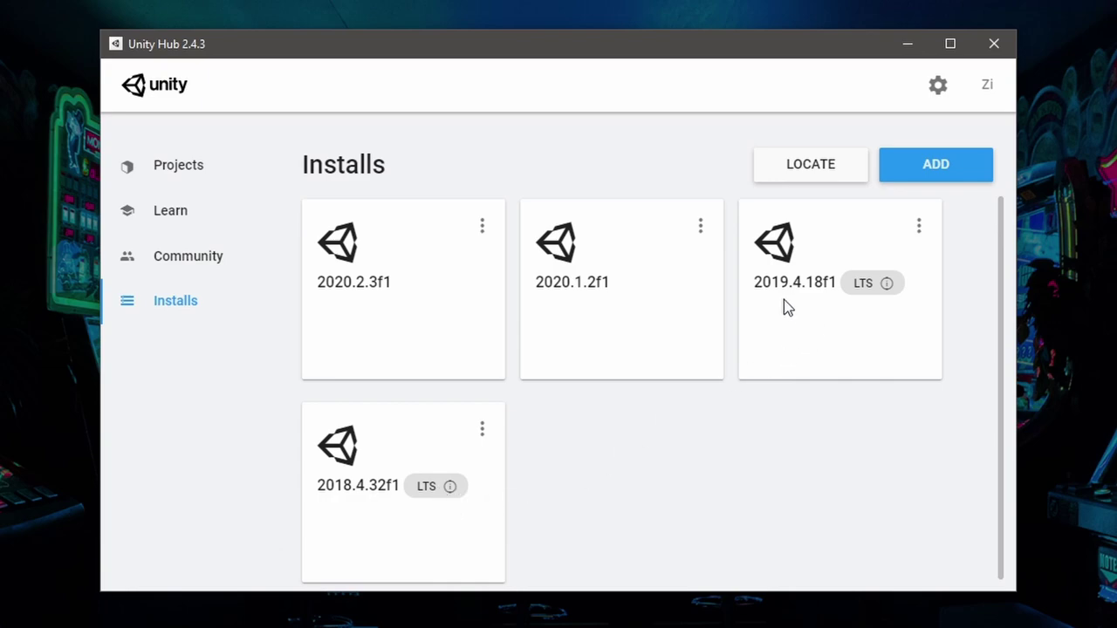
pyautogui.moveTo(771, 297)
pyautogui.moveTo(887, 286)
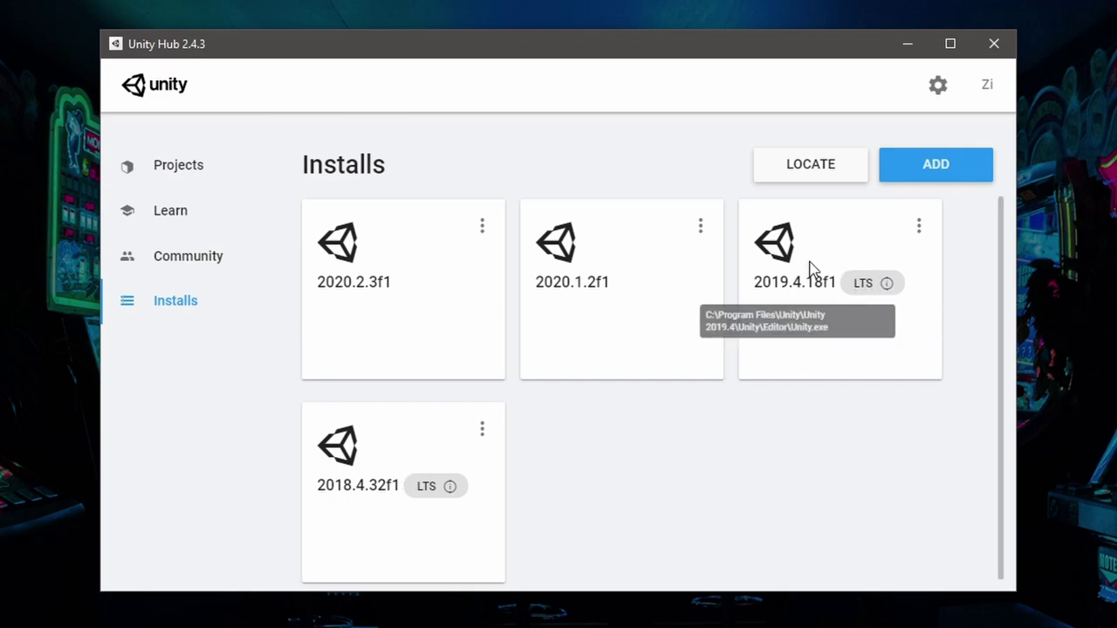
pyautogui.moveTo(591, 305)
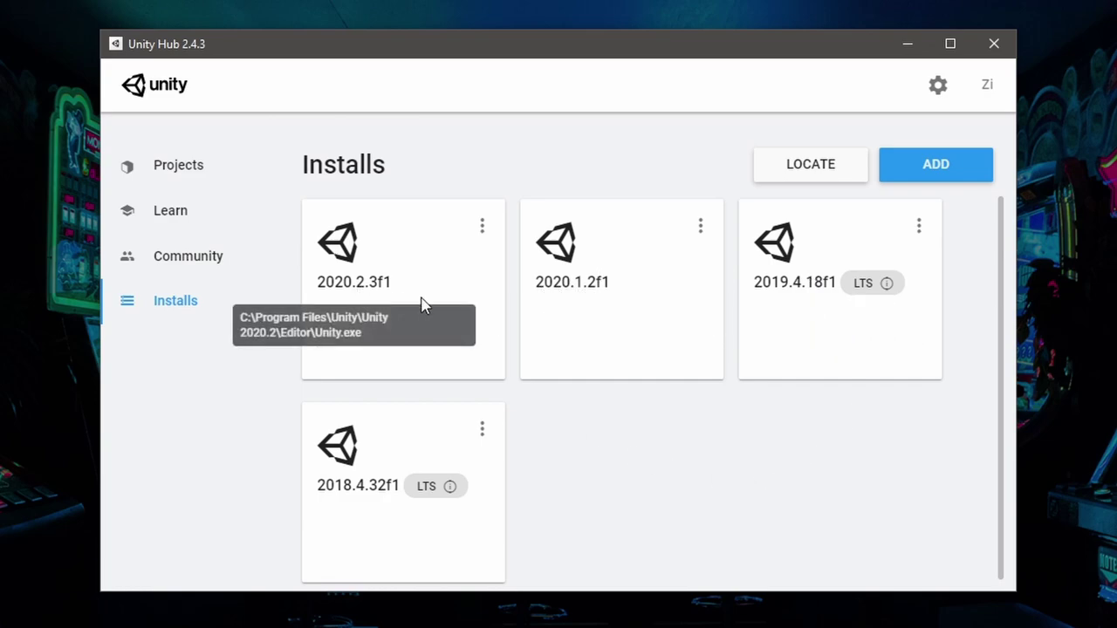
# Step: Review the versions in Add Unity Version, then open Unity's LTS Releases web page
pyautogui.click(935, 166)
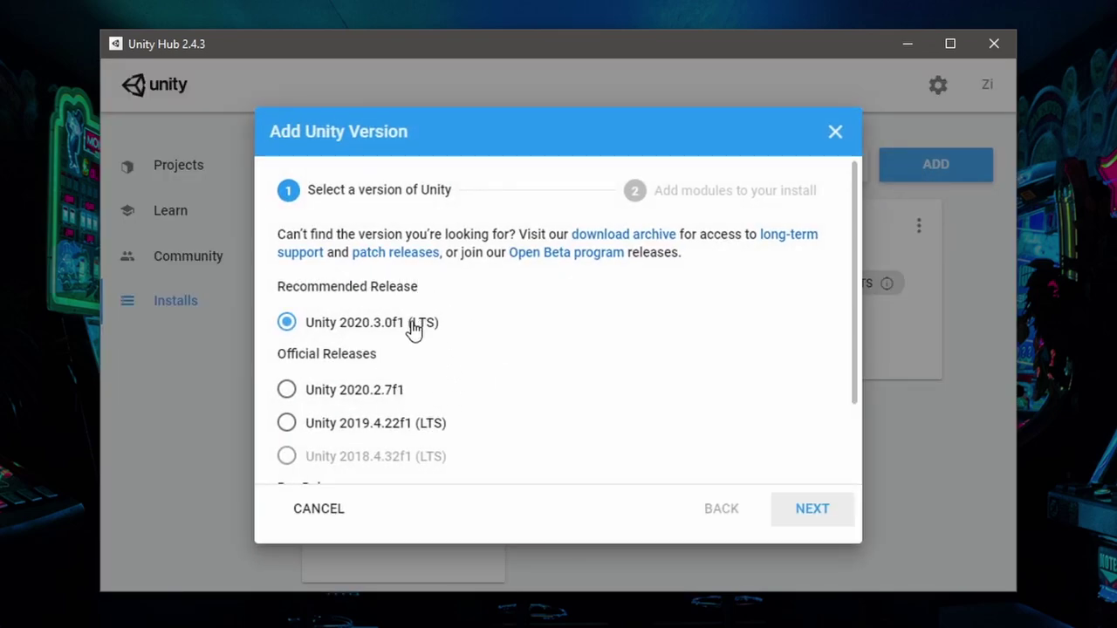
pyautogui.scroll(-2, 412, 379)
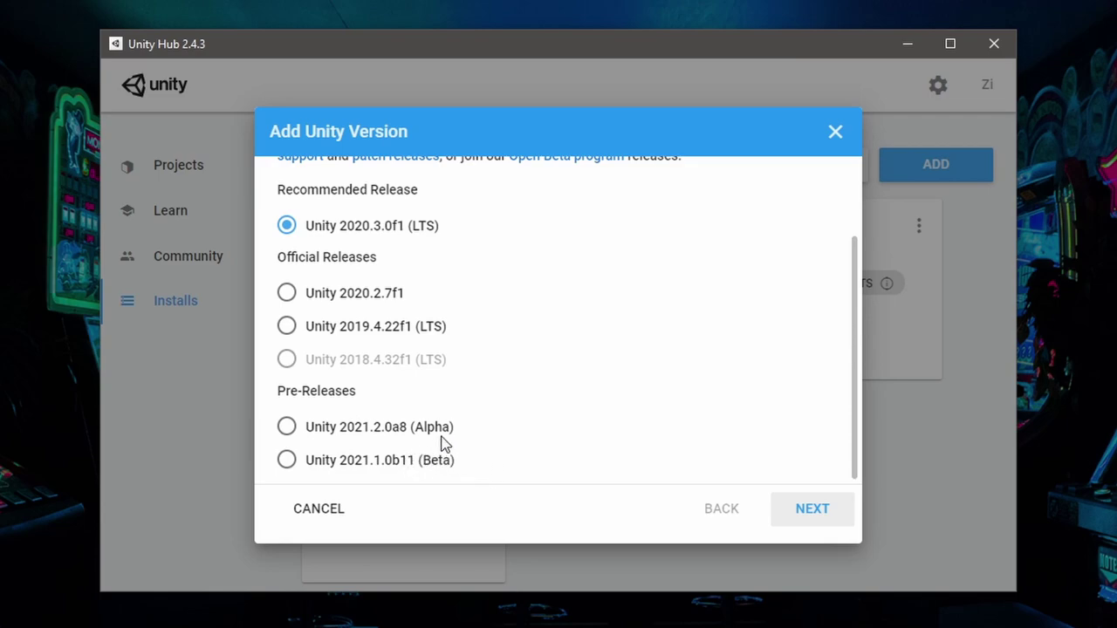
pyautogui.scroll(2, 392, 431)
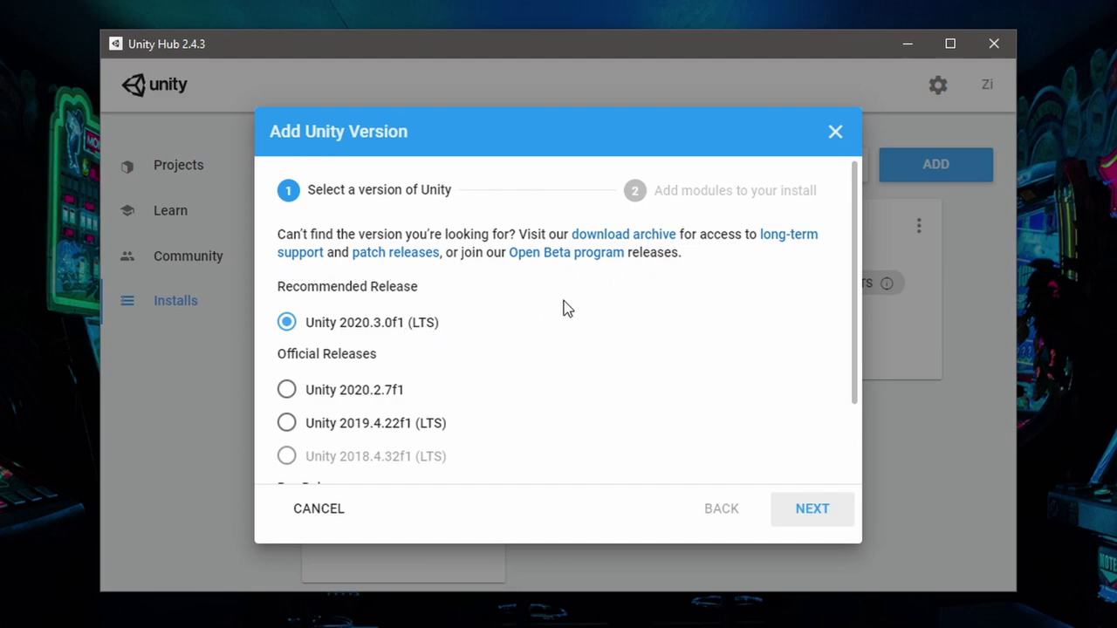
pyautogui.click(784, 237)
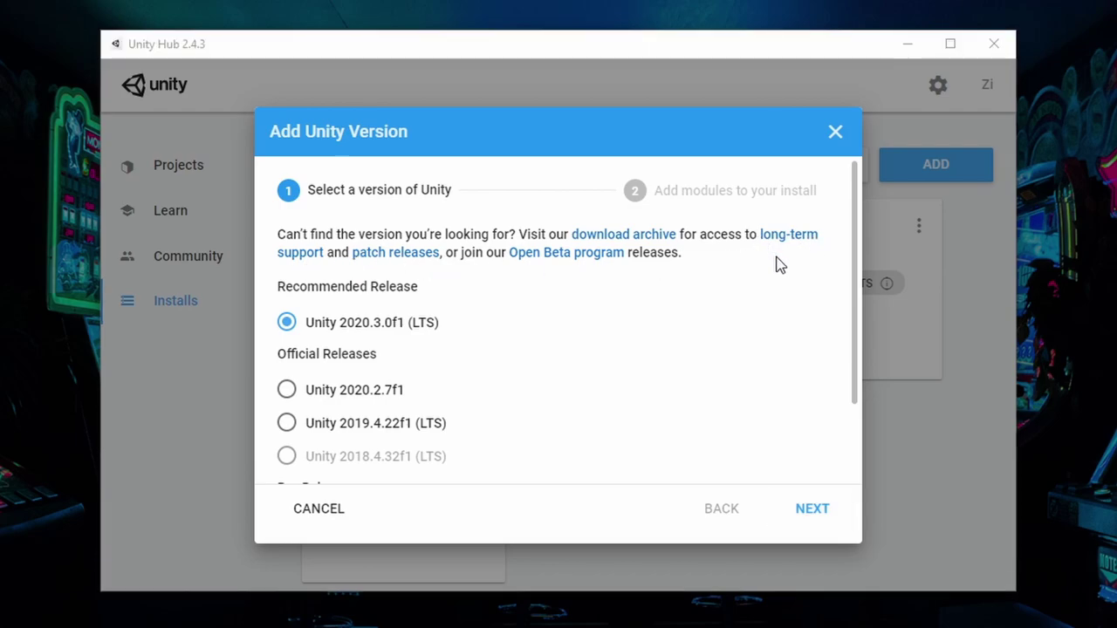
pyautogui.scroll(-3, 605, 250)
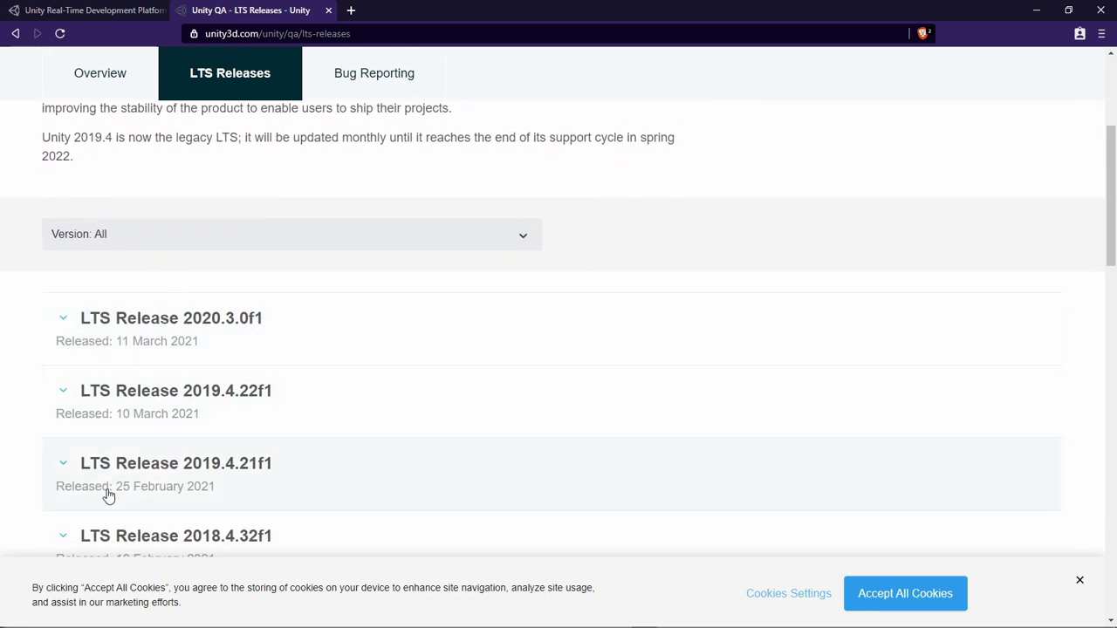
# Step: Expand LTS Release 2020.3.0f1 to show its download options
pyautogui.click(201, 330)
pyautogui.scroll(-1, 325, 406)
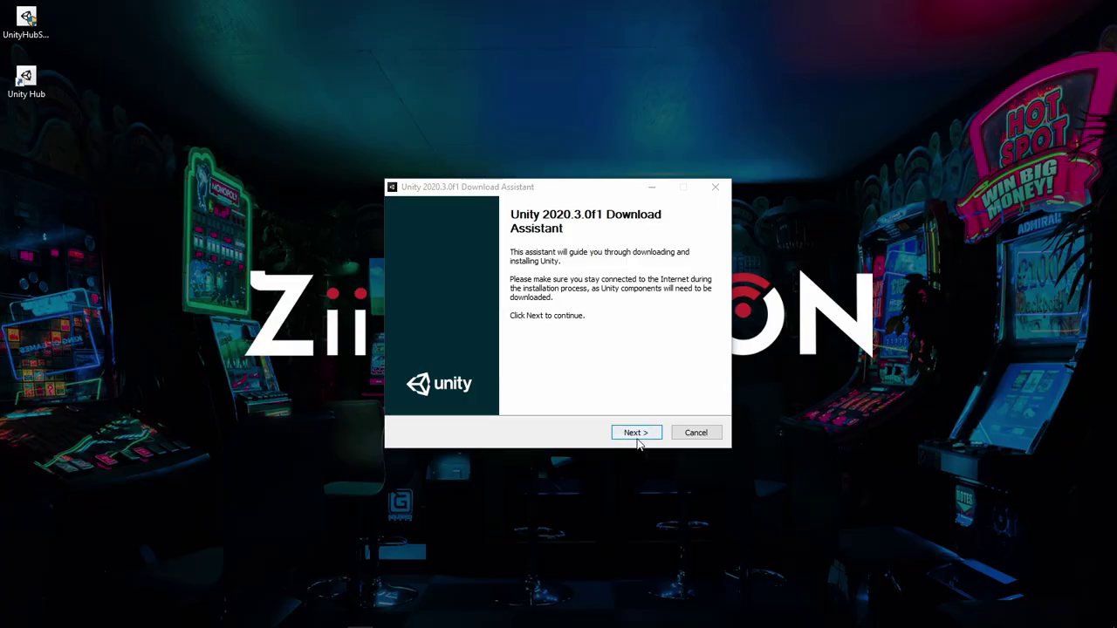
# Step: Run the Windows installer for 2020.3.0f1, accepting the license, default components and location
pyautogui.click(637, 433)
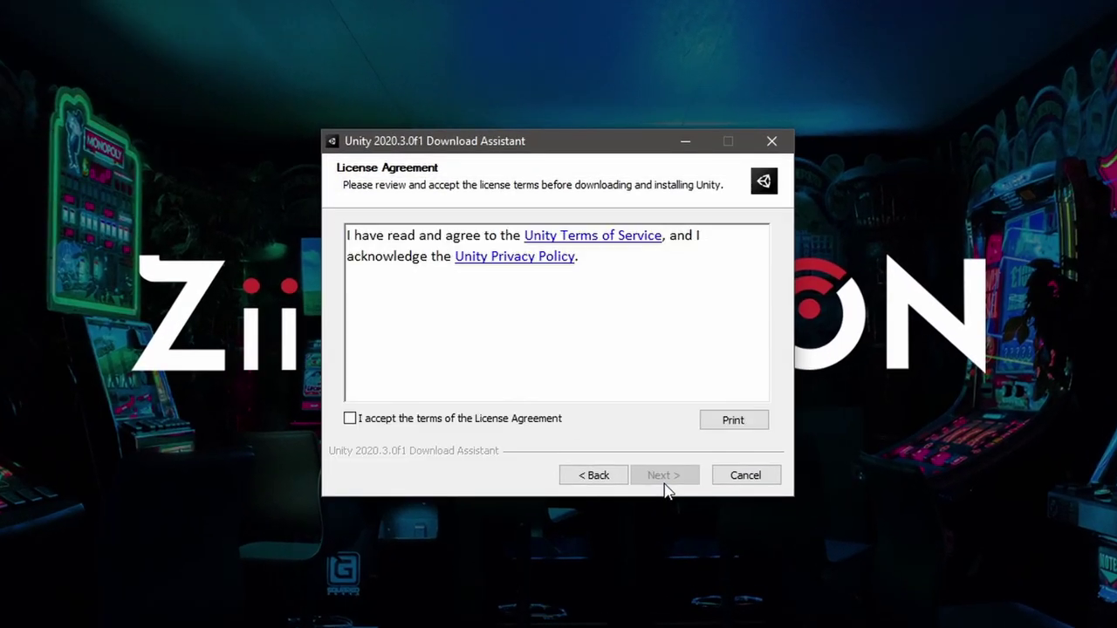
pyautogui.click(461, 419)
pyautogui.click(665, 474)
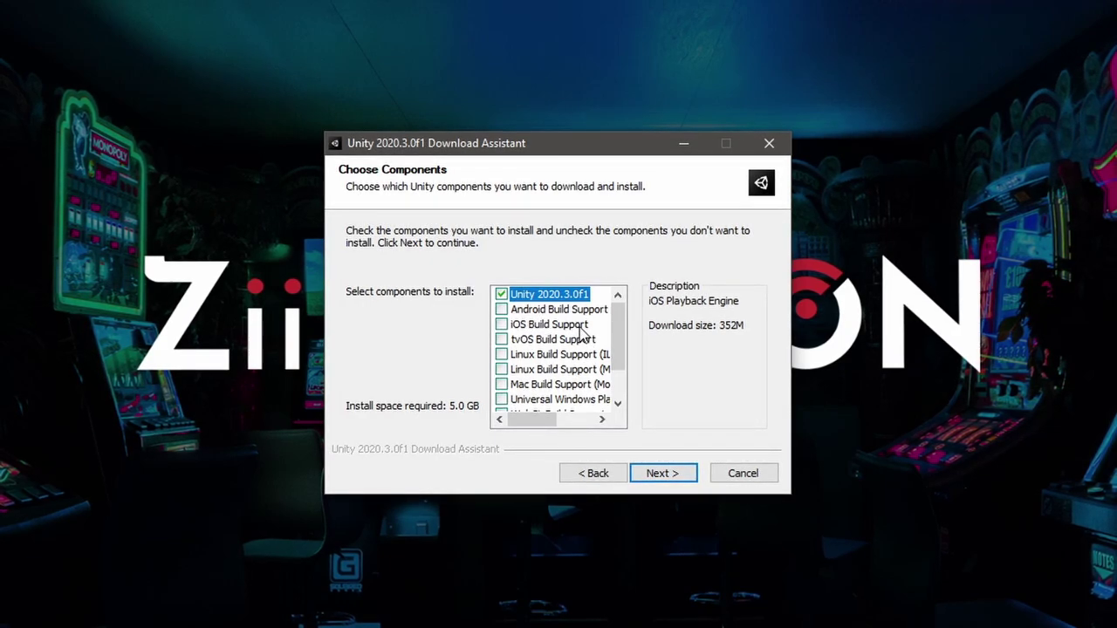
pyautogui.scroll(-1, 515, 390)
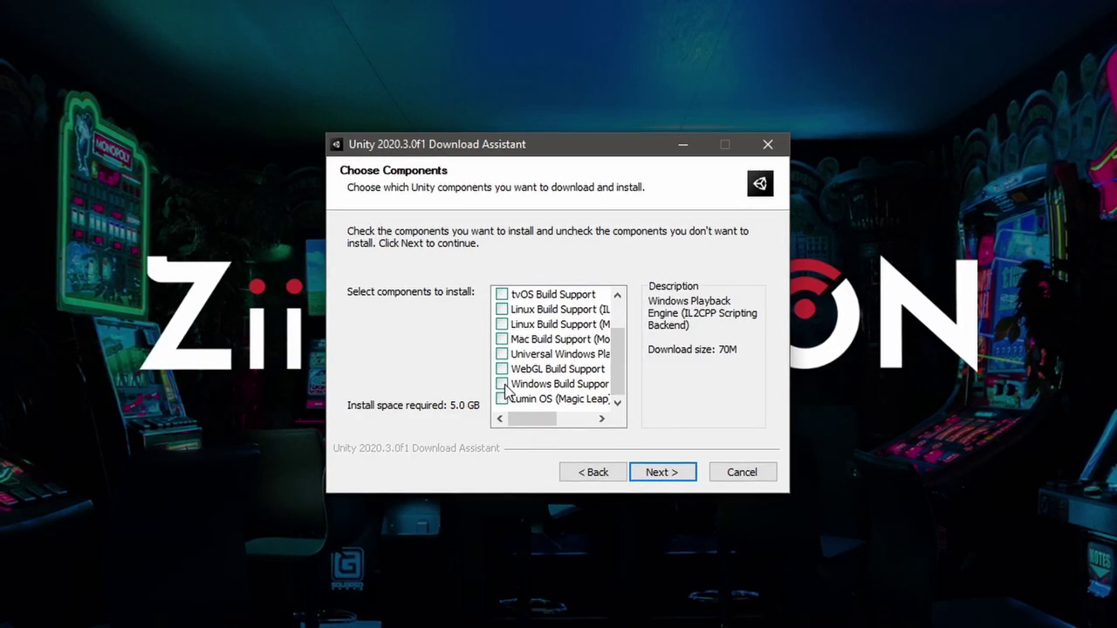
pyautogui.press('Return')
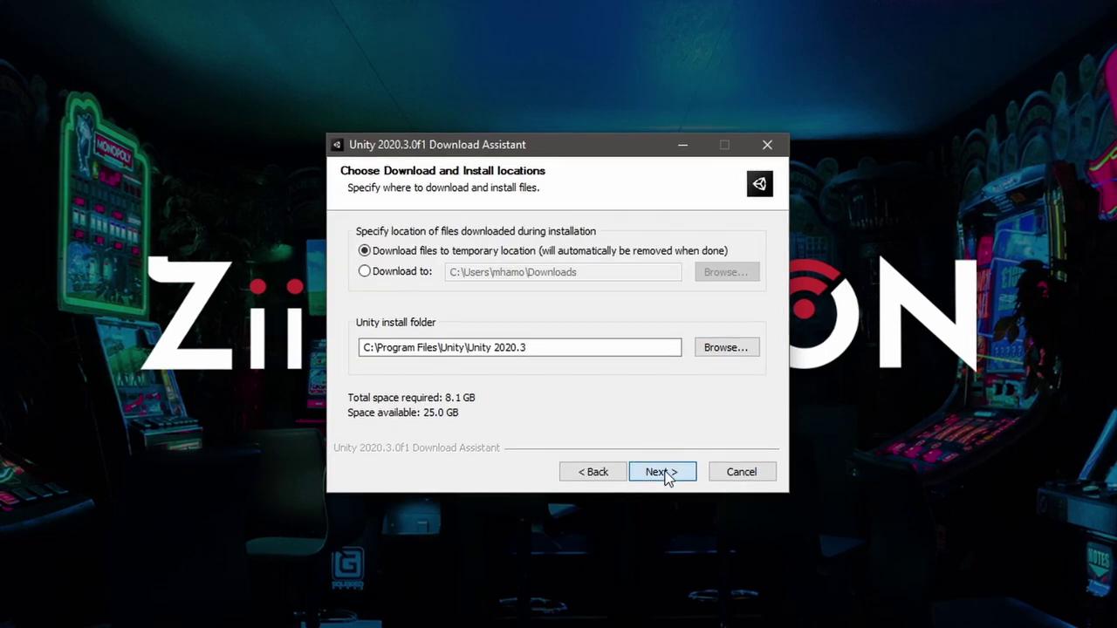
pyautogui.click(665, 474)
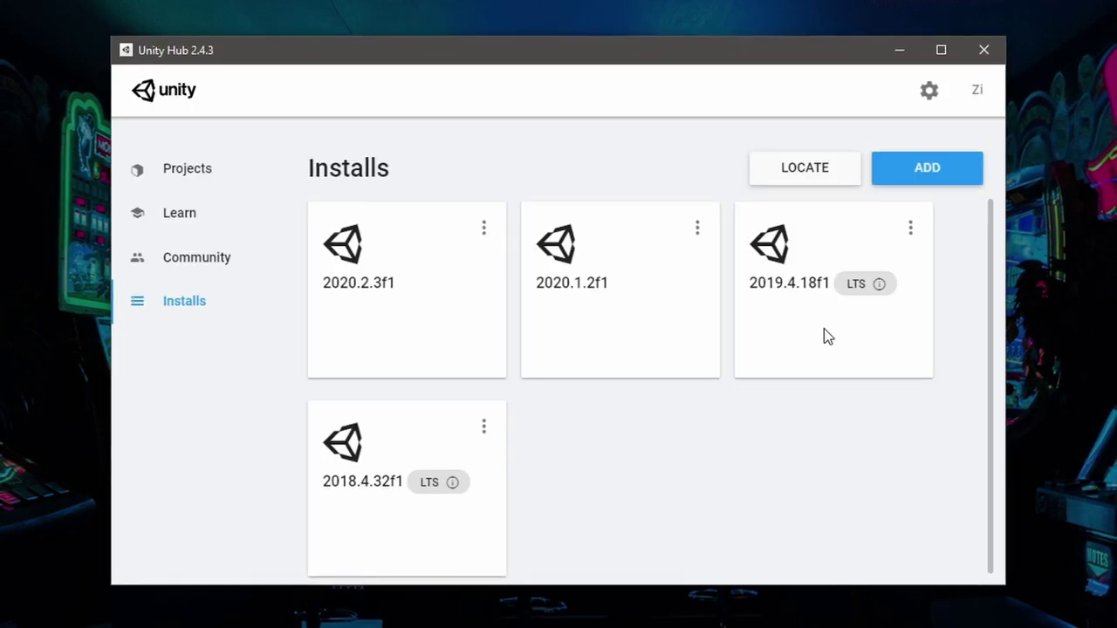
# Step: Locate Unity.exe in Unity 2020.3\Editor to add 2020.3.0f1 LTS to Installs
pyautogui.click(821, 171)
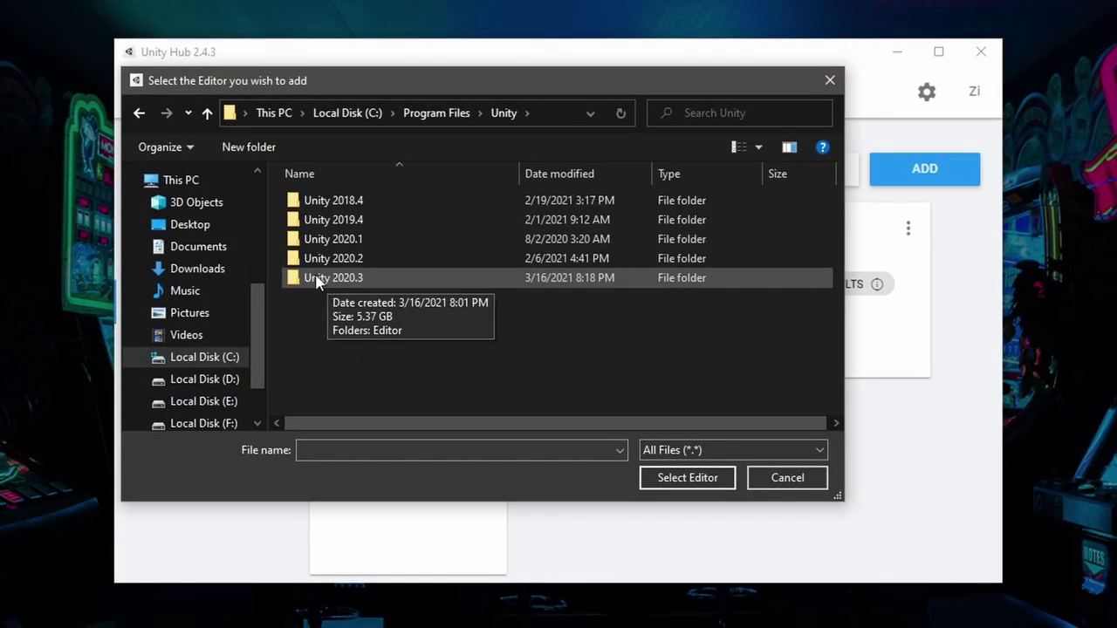
pyautogui.doubleClick(318, 278)
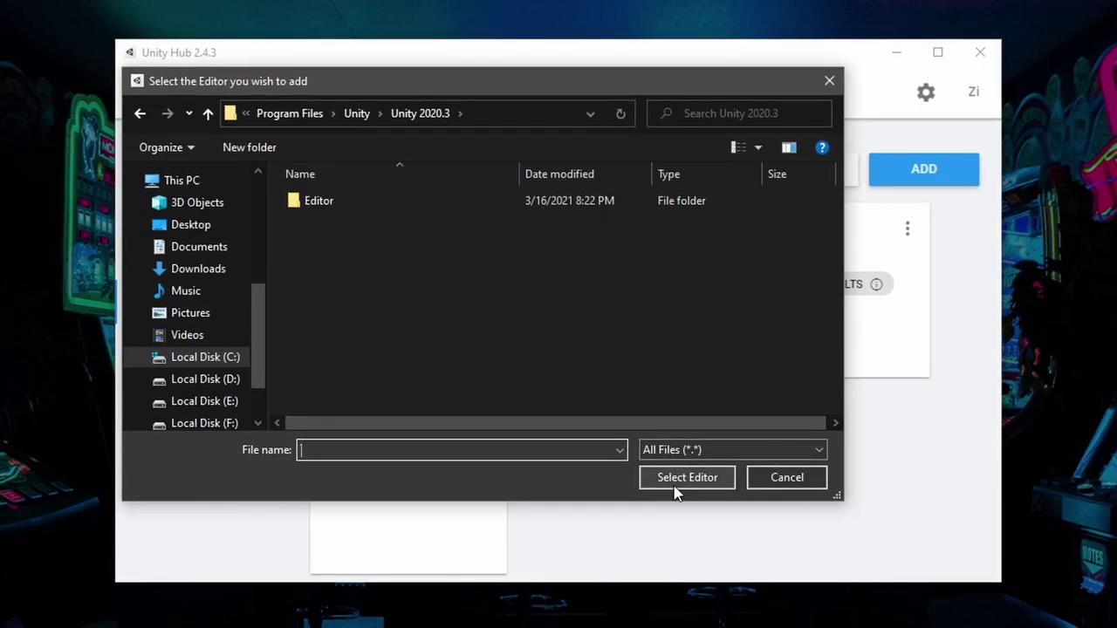
pyautogui.click(311, 202)
pyautogui.click(690, 477)
pyautogui.scroll(-10, 613, 327)
pyautogui.scroll(-3, 613, 326)
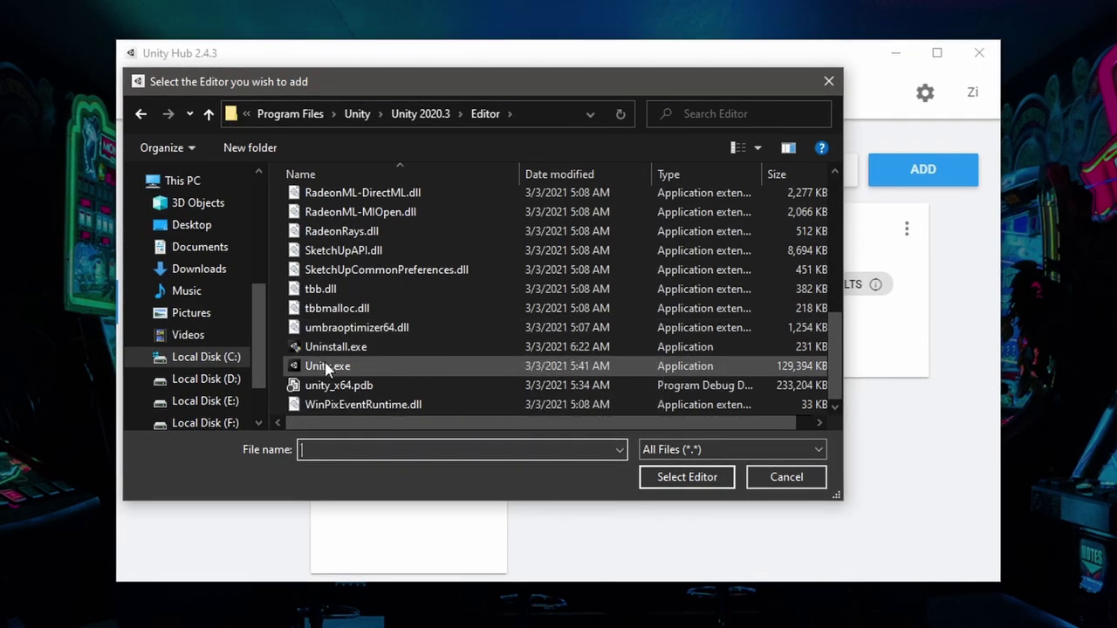
pyautogui.click(326, 367)
pyautogui.click(676, 481)
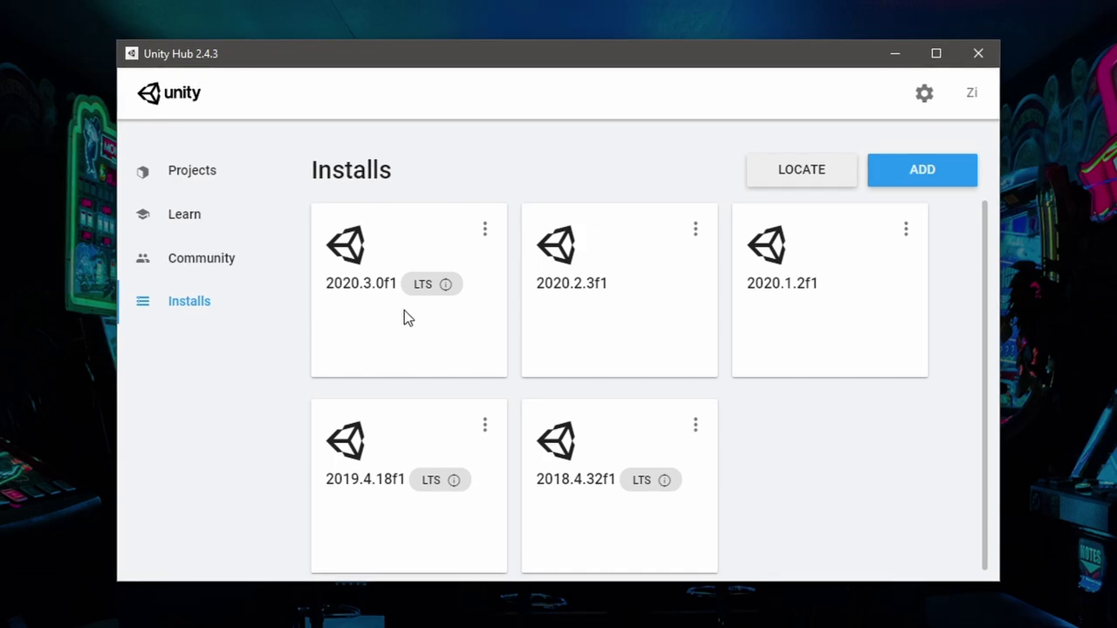